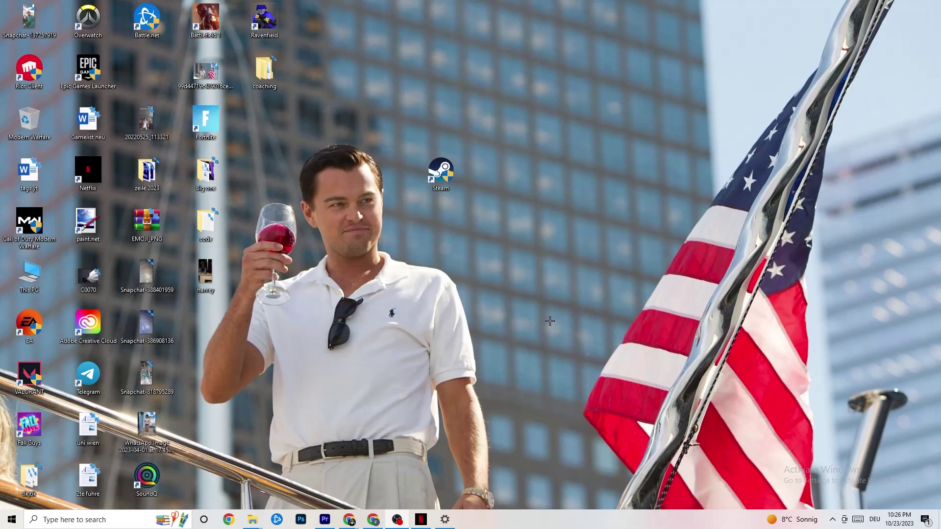
pyautogui.click(440, 173)
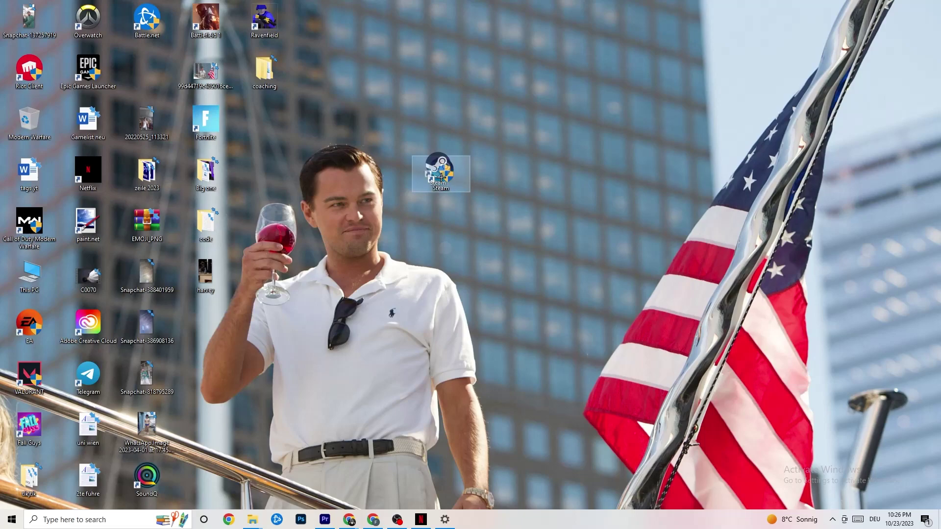
pyautogui.click(433, 119)
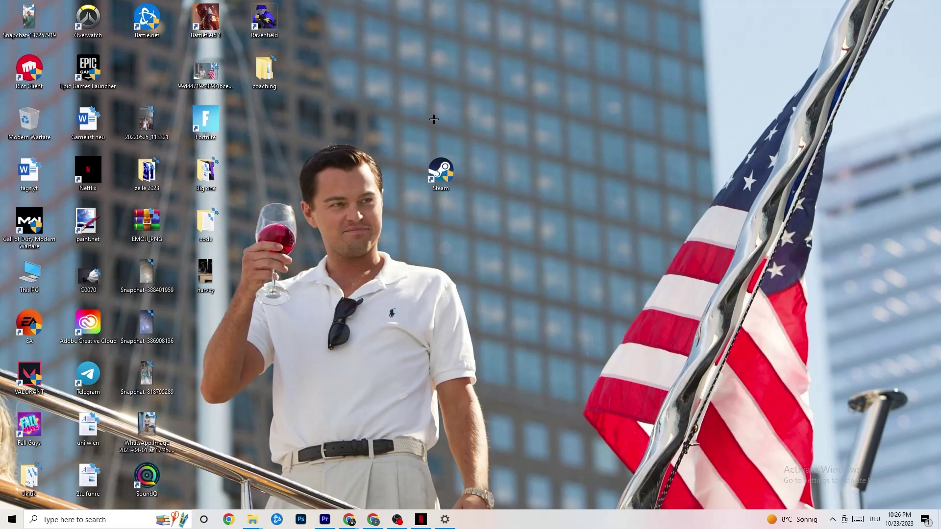
pyautogui.rightClick(451, 172)
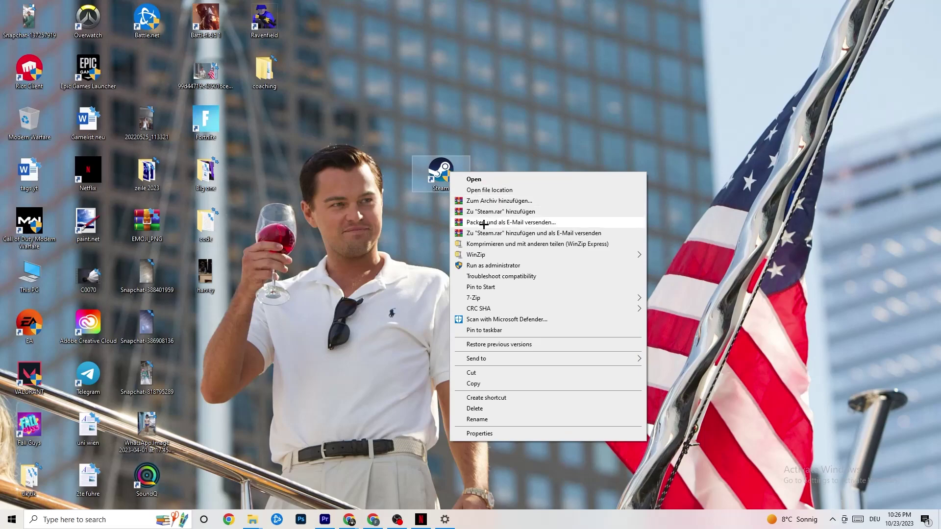
pyautogui.click(404, 261)
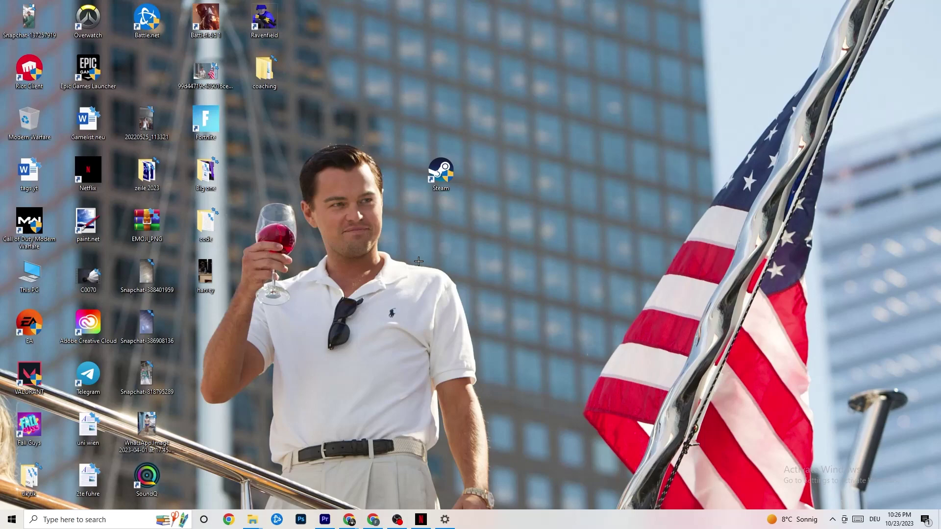
# Set the Steam desktop shortcut to run in compatibility mode for Windows 8 and confirm its properties.
pyautogui.rightClick(439, 174)
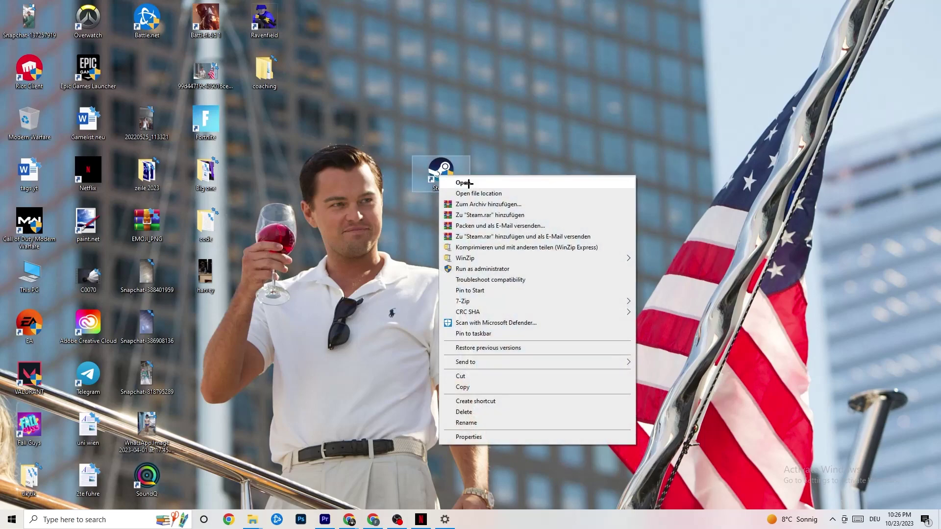
pyautogui.click(489, 440)
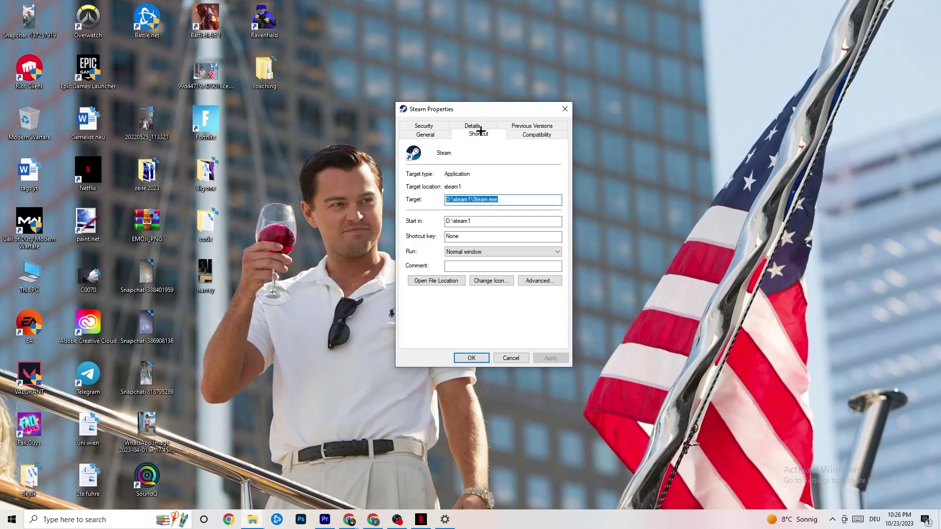
pyautogui.click(510, 133)
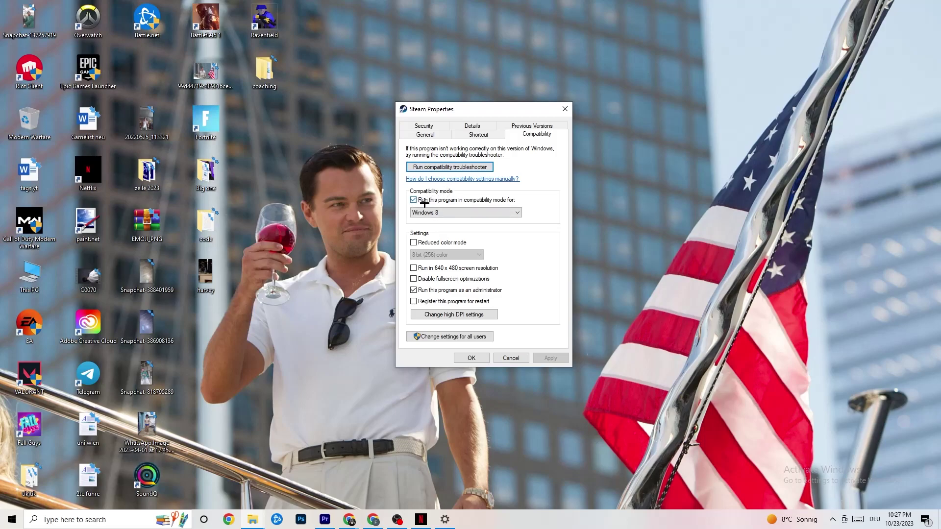
pyautogui.click(456, 211)
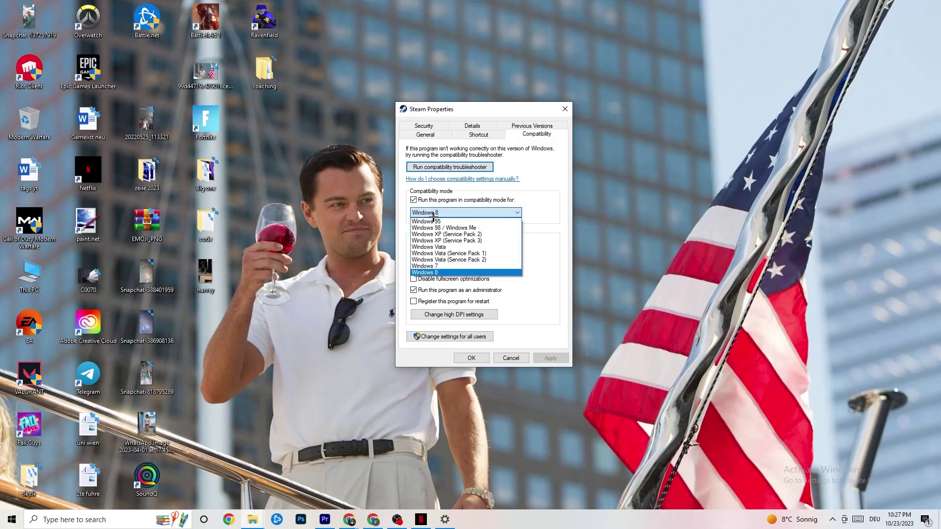
pyautogui.click(489, 270)
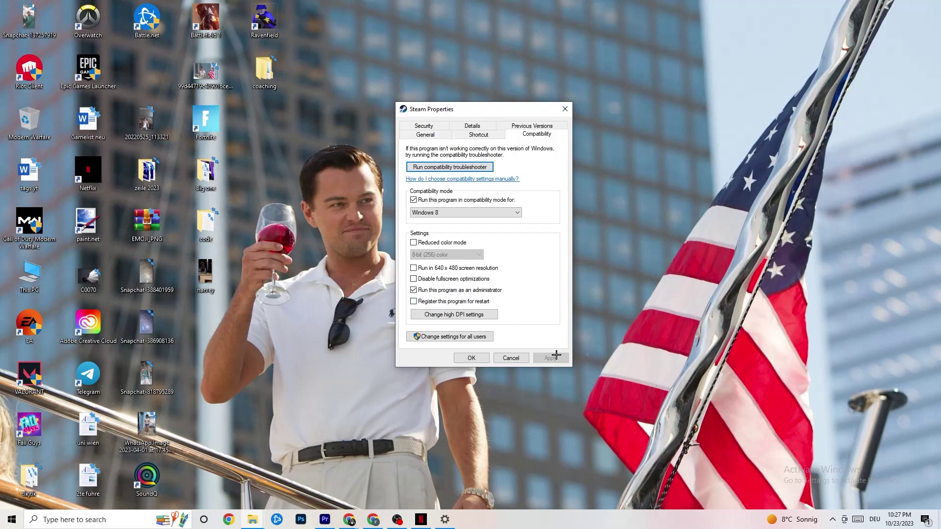
pyautogui.click(472, 361)
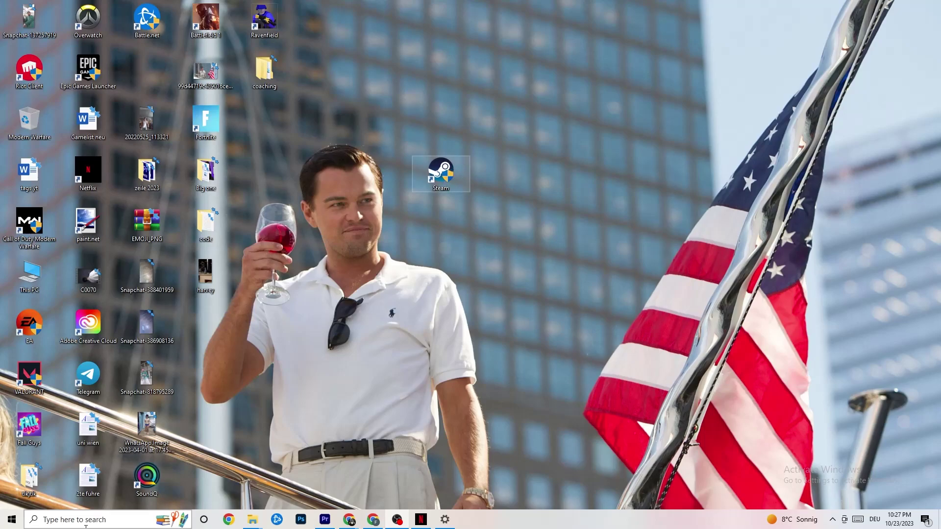
pyautogui.press('super')
pyautogui.click(324, 488)
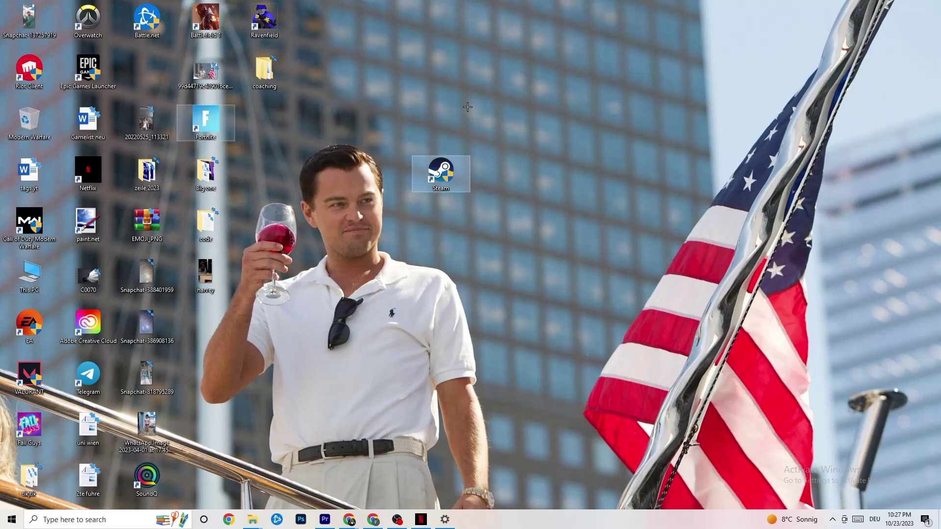
pyautogui.rightClick(432, 179)
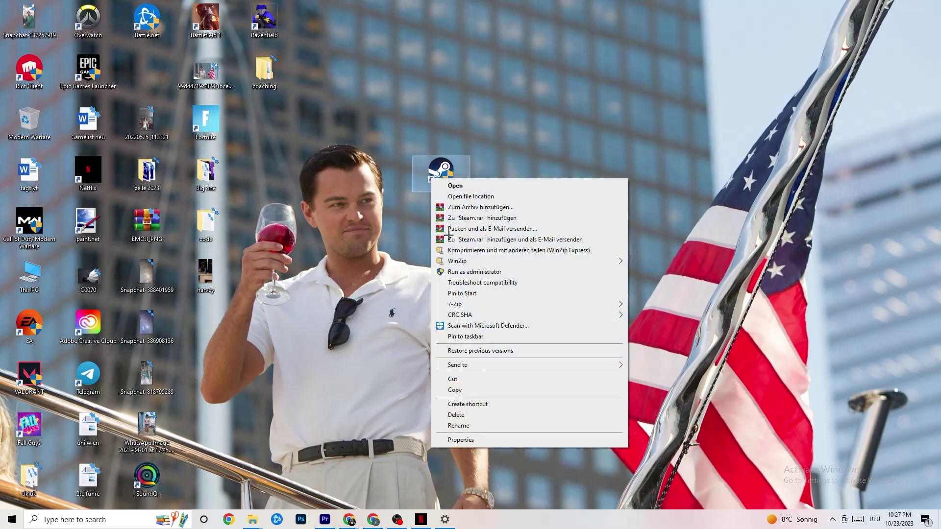
pyautogui.click(416, 272)
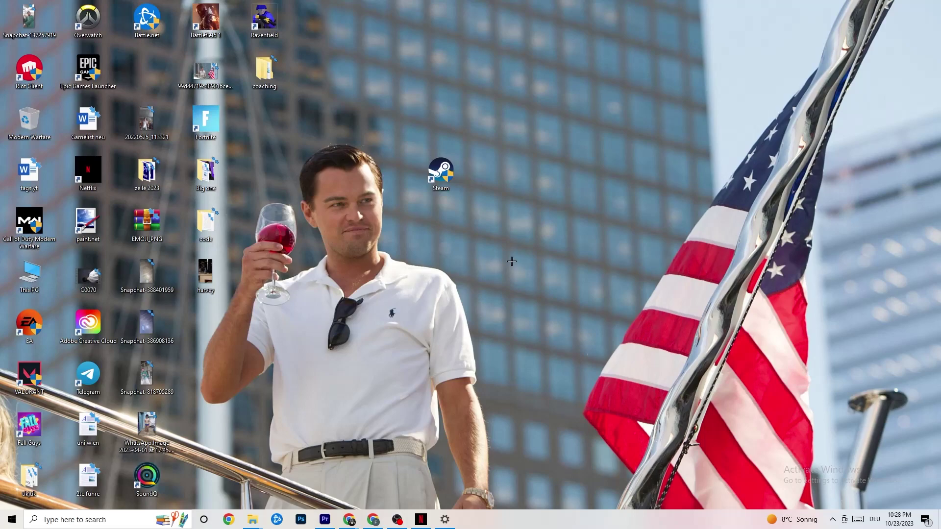
# Open Task Manager maximized and inspect the actions available for the Google Chrome process without ending it.
pyautogui.rightClick(519, 525)
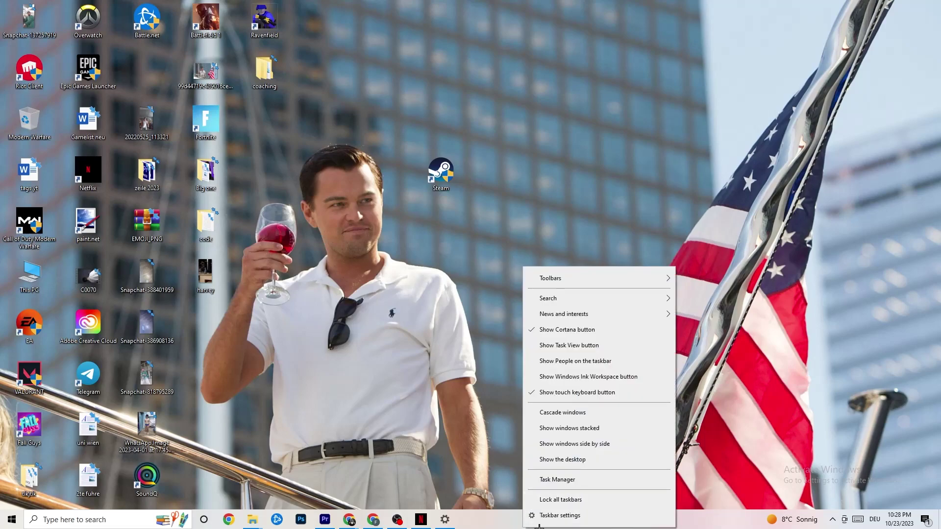
pyautogui.click(559, 479)
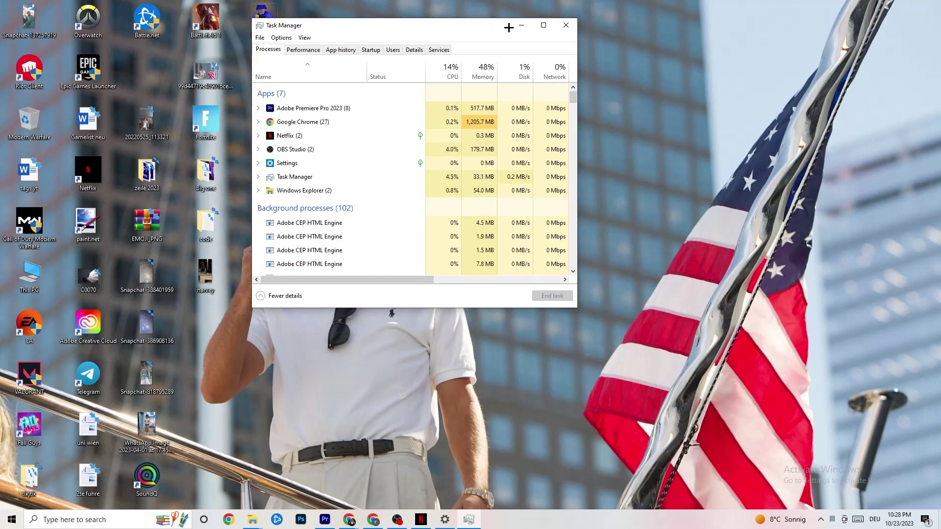
pyautogui.click(543, 25)
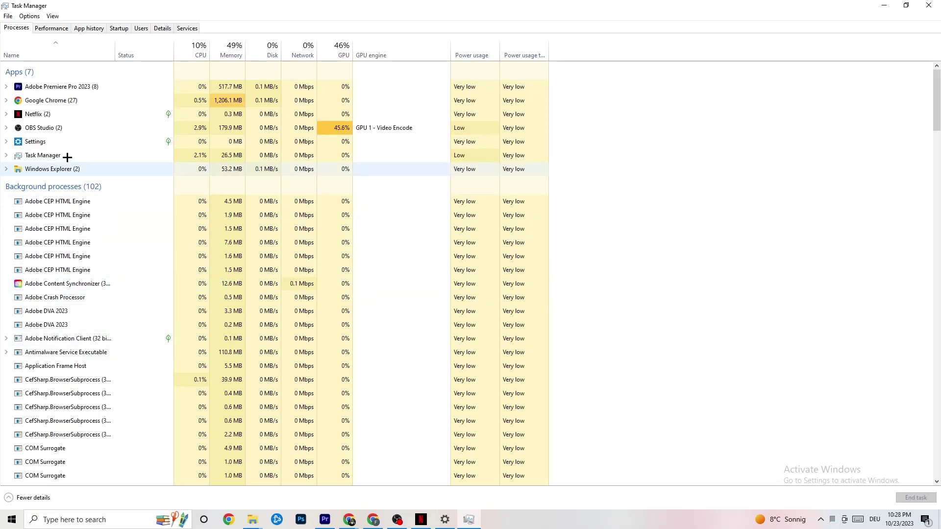
pyautogui.rightClick(68, 100)
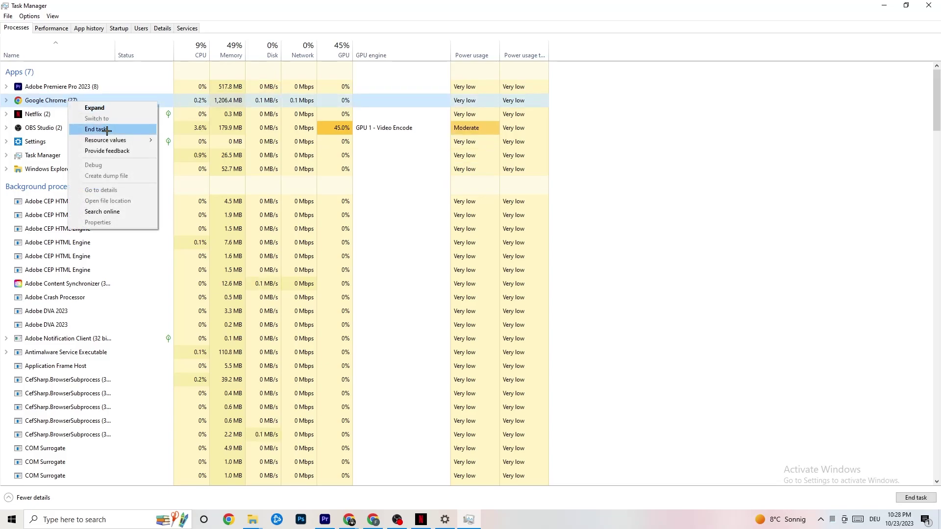
pyautogui.click(674, 115)
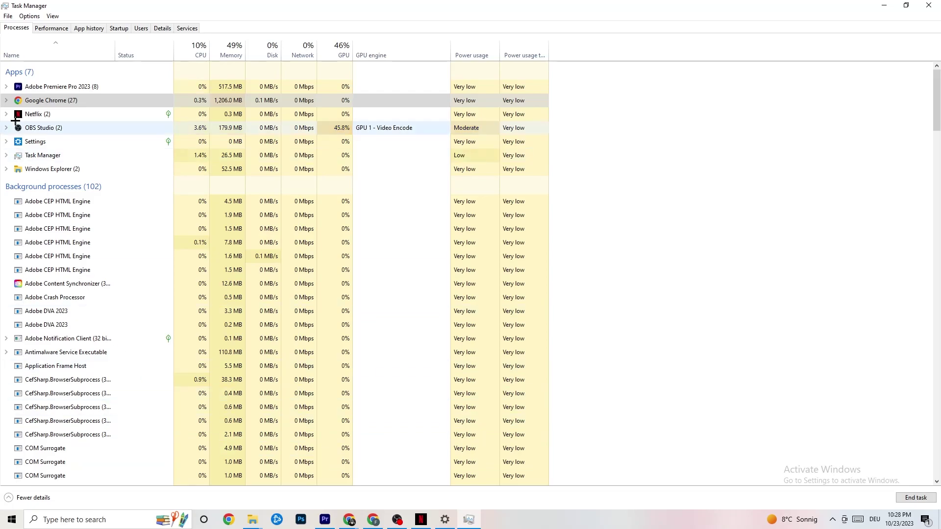
# Examine the priority levels offered for the Adobe Premiere Pro process in the detailed process list.
pyautogui.click(162, 28)
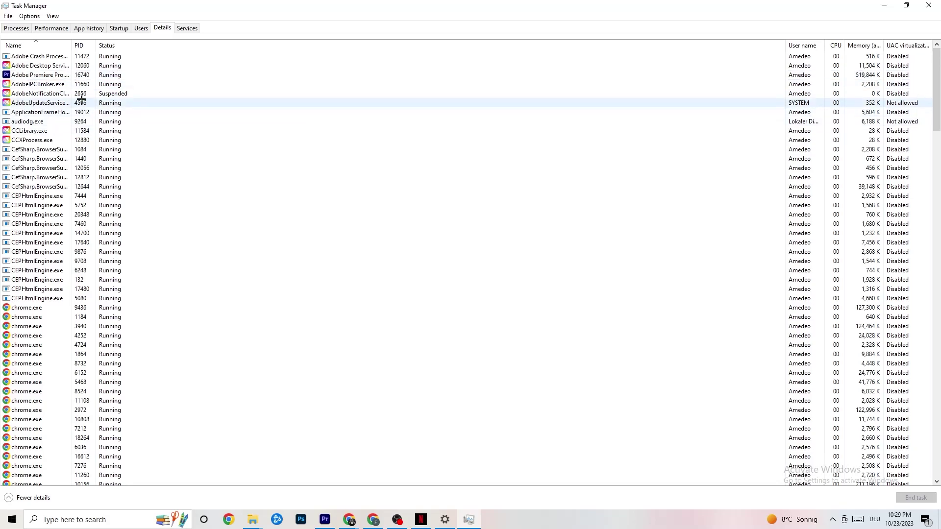
pyautogui.rightClick(51, 76)
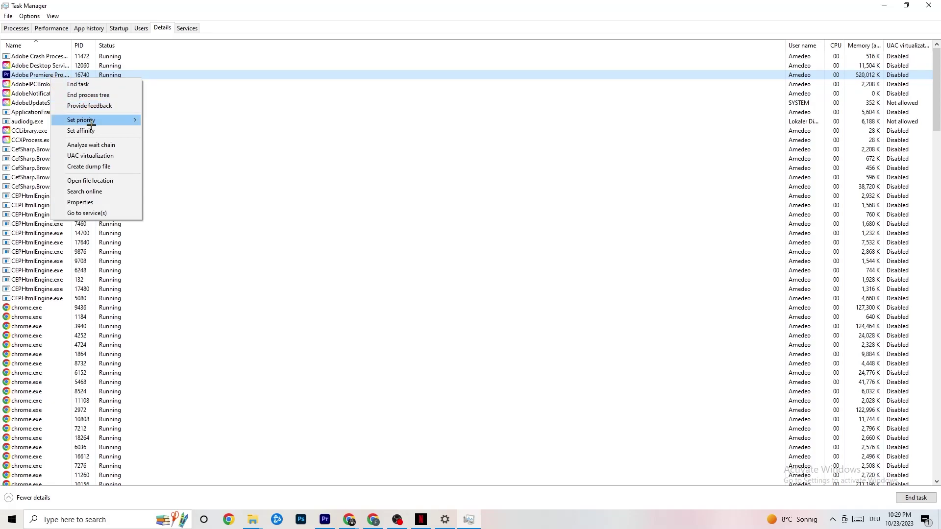
pyautogui.moveTo(91, 122)
pyautogui.moveTo(130, 118)
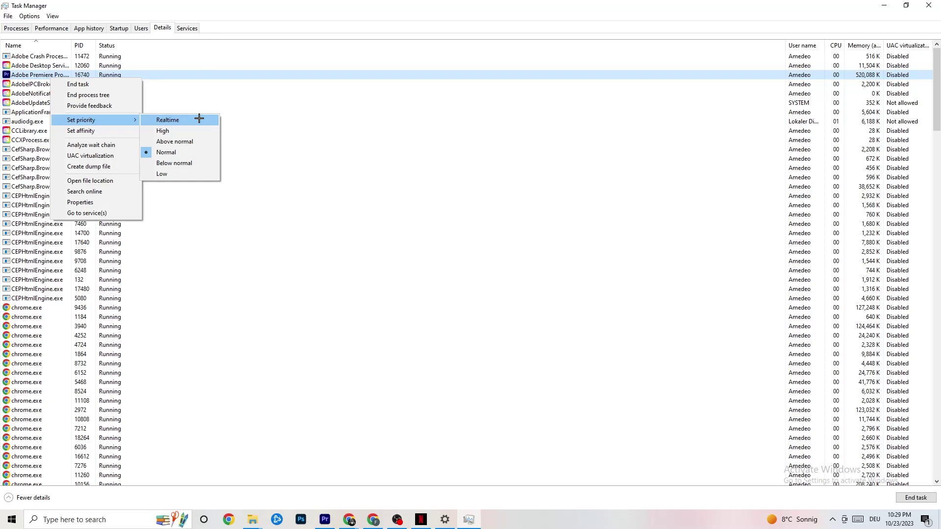
pyautogui.click(254, 103)
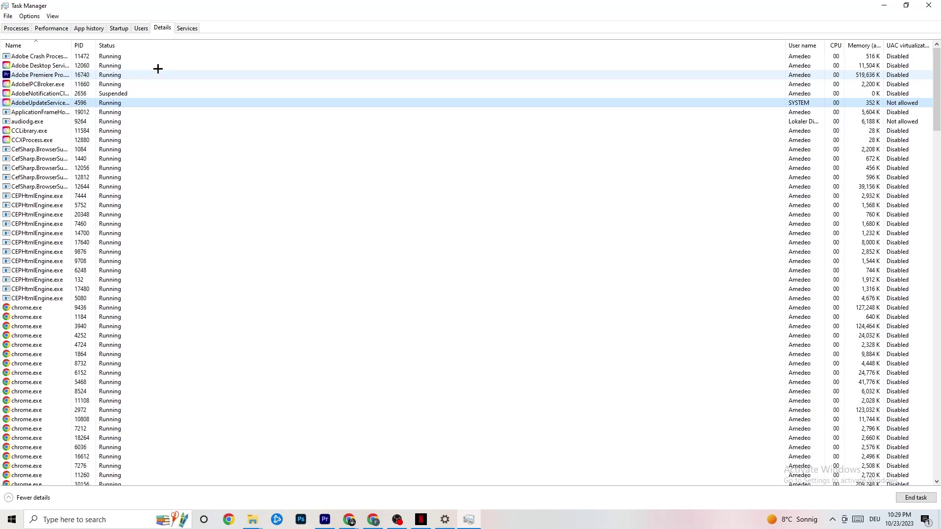
# Review the startup apps and the actions available for Razer Synapse, and close Task Manager.
pyautogui.click(119, 28)
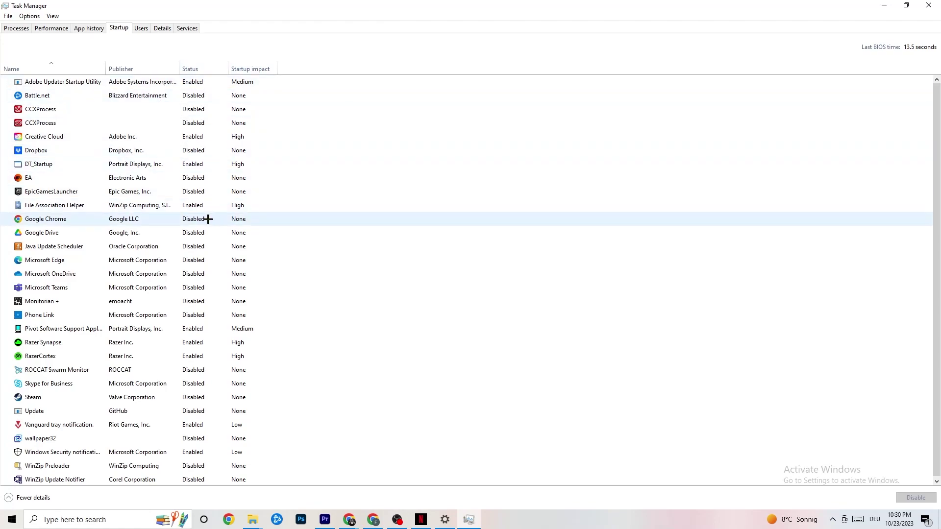
pyautogui.rightClick(191, 343)
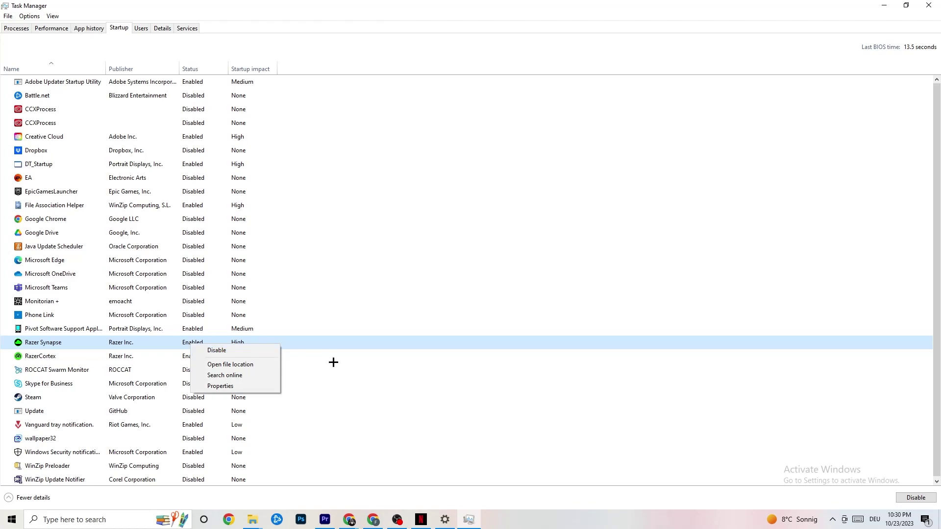
pyautogui.click(485, 50)
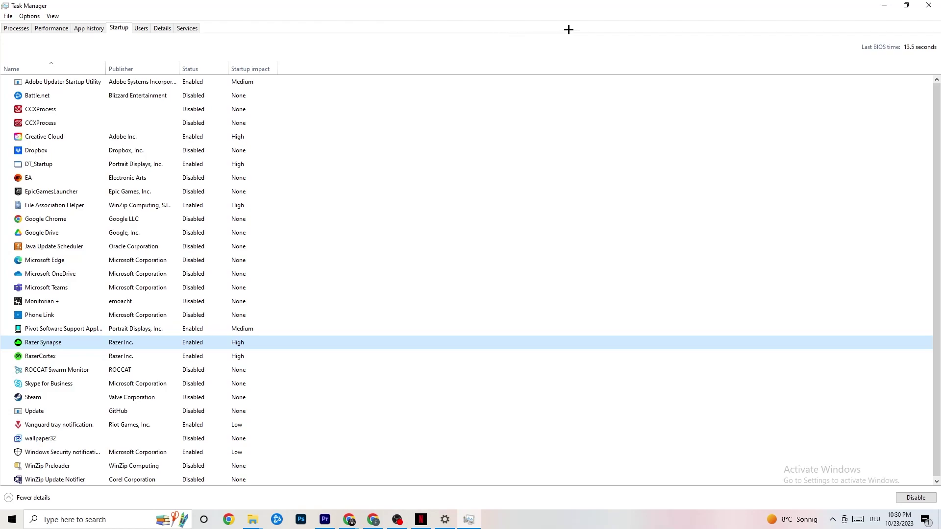
pyautogui.click(928, 5)
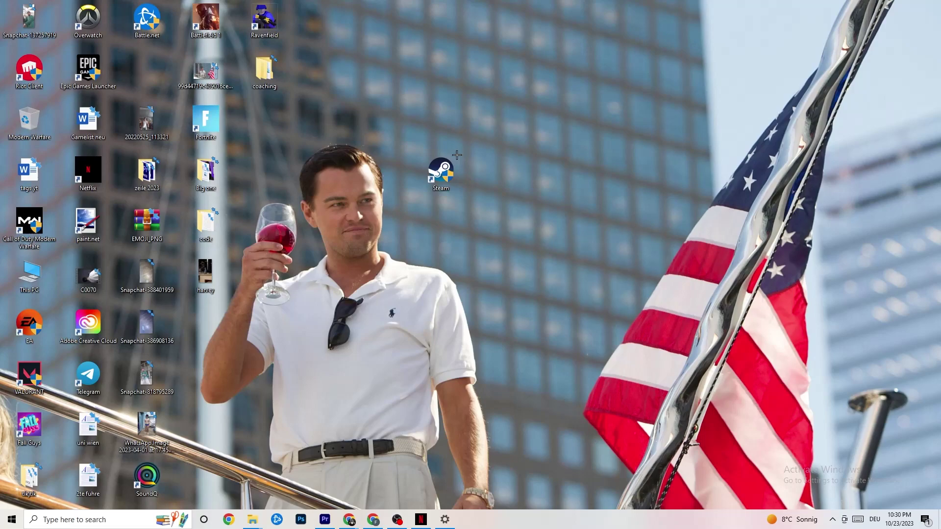
# Open the system display options in Windows Settings and review the scaling choices for text, apps and other items.
pyautogui.click(9, 523)
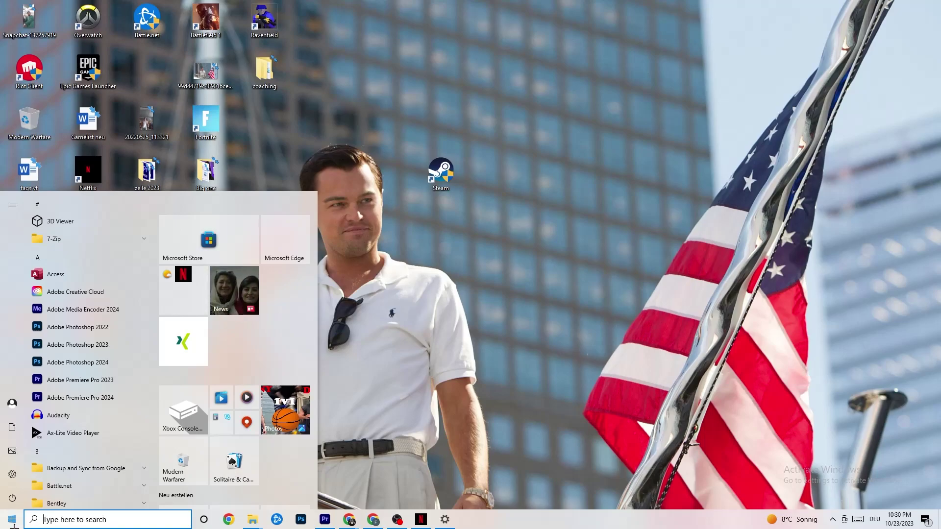
pyautogui.click(14, 474)
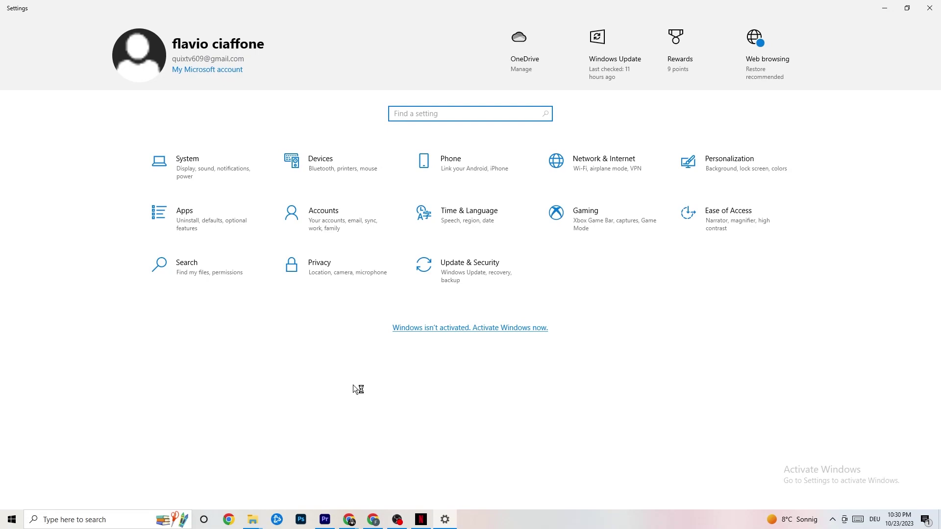
pyautogui.click(206, 166)
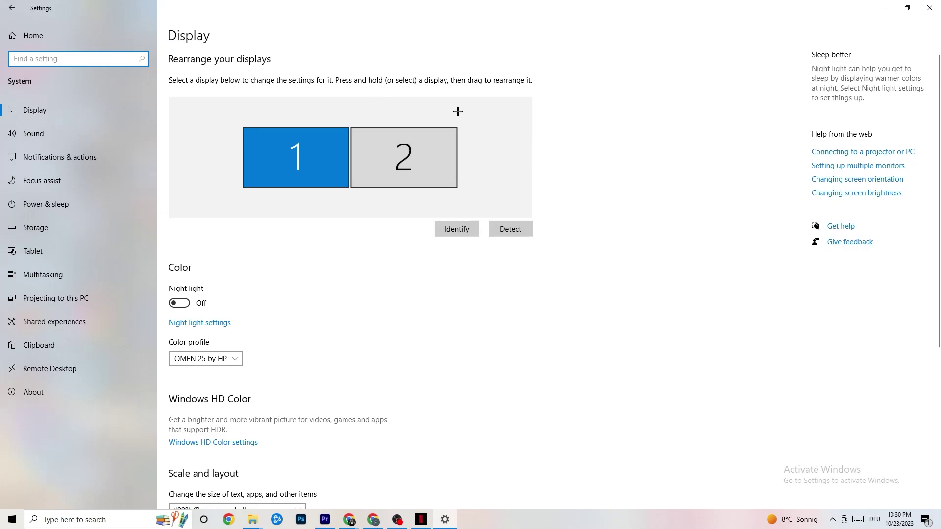
pyautogui.scroll(-5, 458, 111)
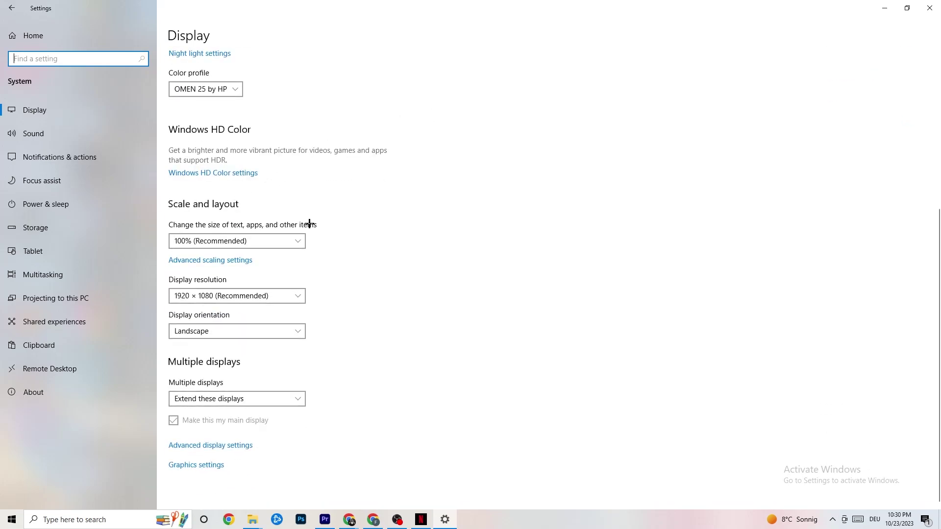
pyautogui.click(269, 238)
pyautogui.click(371, 190)
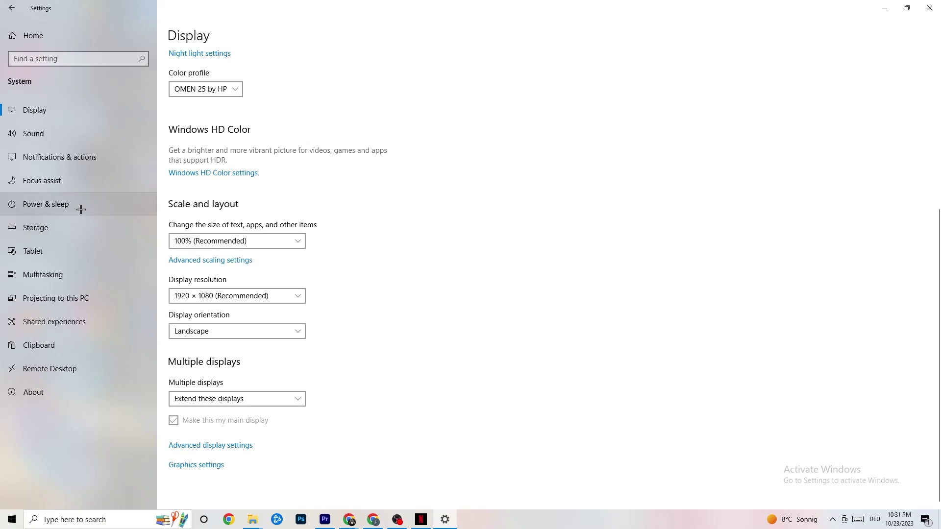
# Review the power plans in the additional power settings of Power & sleep, and close Power Options.
pyautogui.click(59, 205)
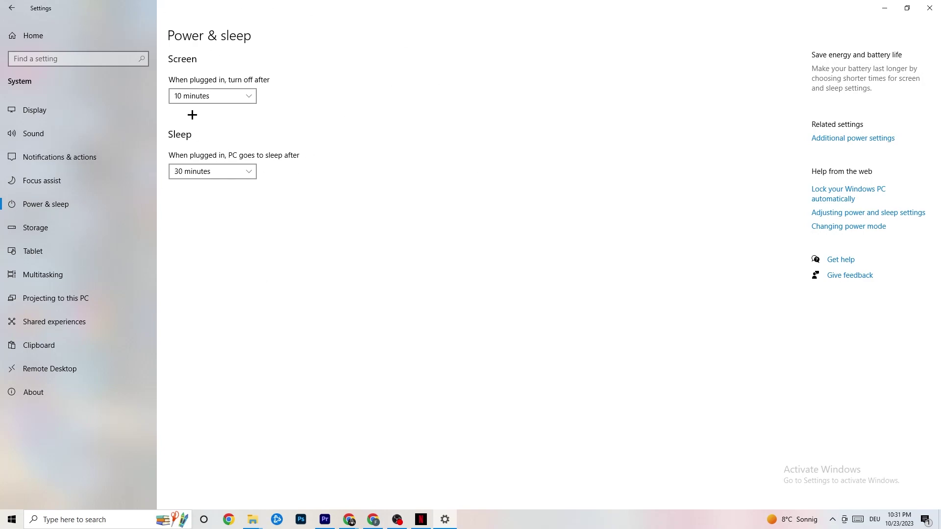
pyautogui.click(870, 140)
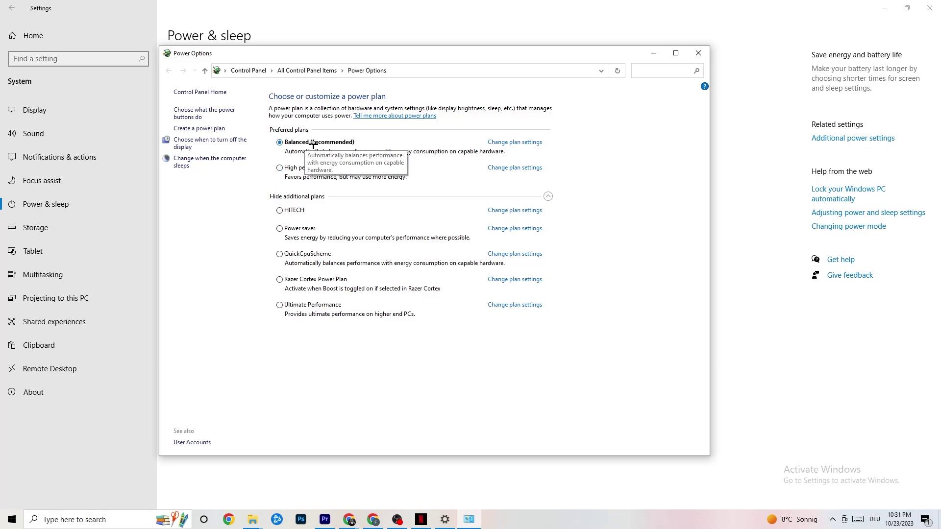
pyautogui.click(699, 53)
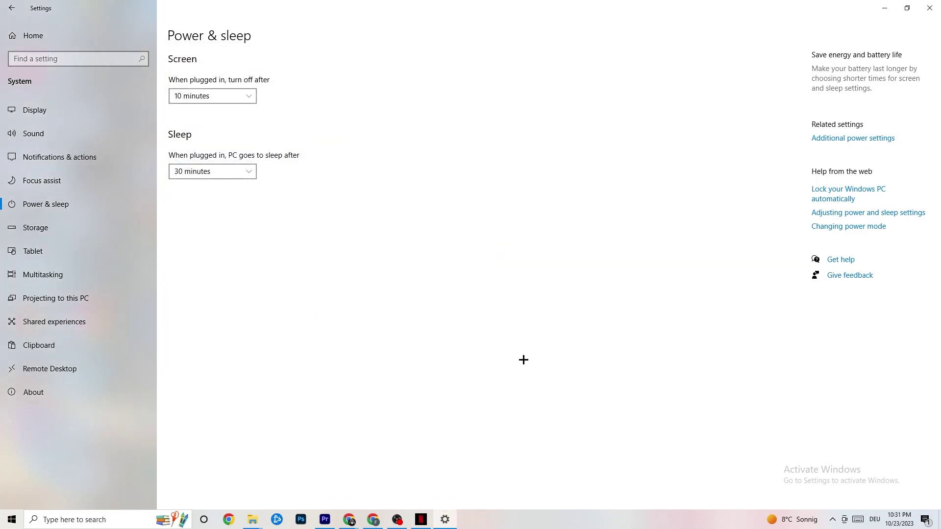
# Open the Storage Sense configuration in the Storage settings, review how often it runs and its temporary file cleanup options, and leave the page.
pyautogui.click(71, 229)
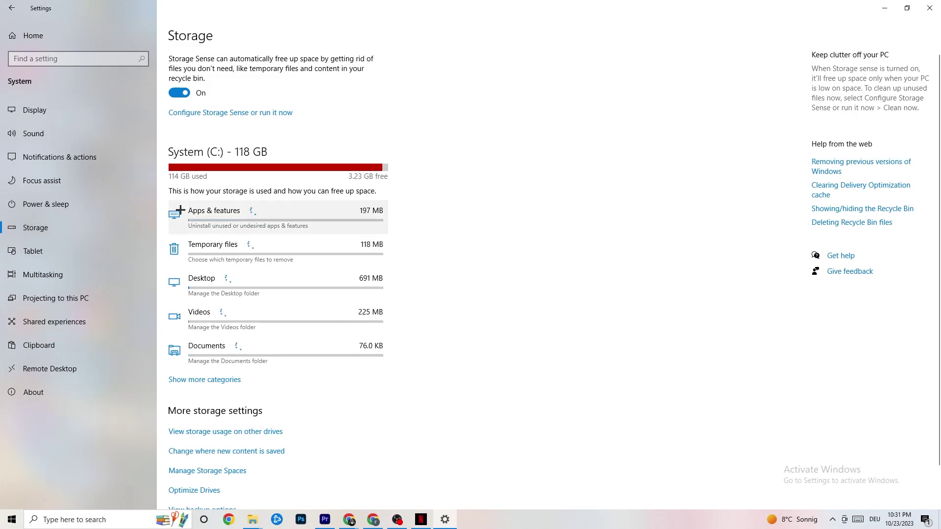
pyautogui.click(221, 114)
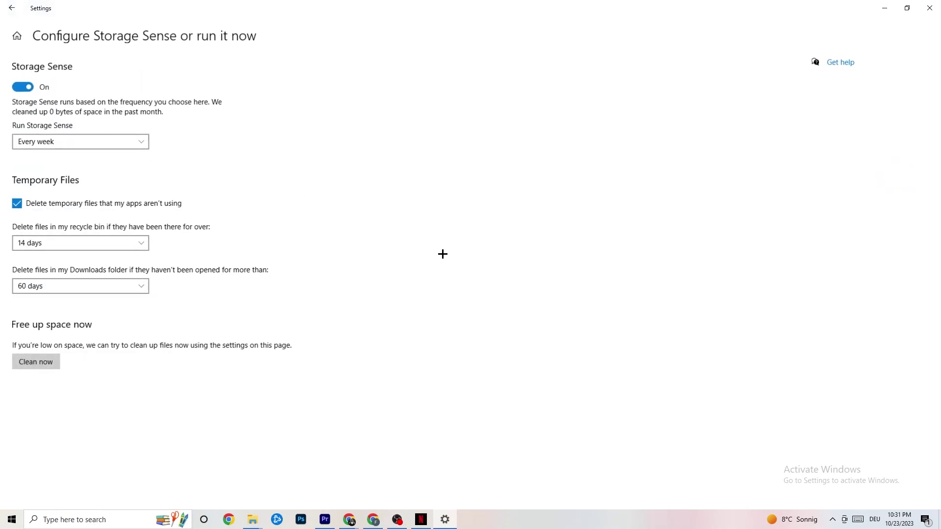
pyautogui.click(107, 145)
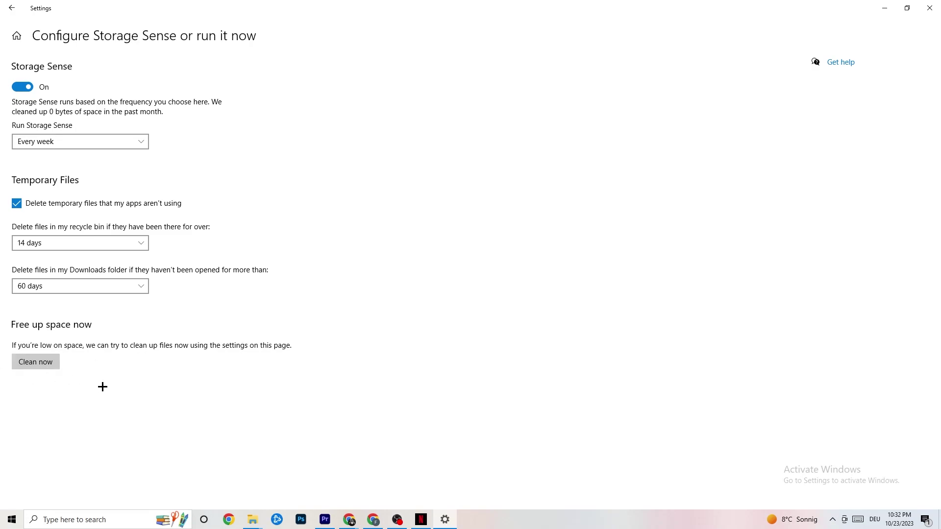
pyautogui.click(8, 3)
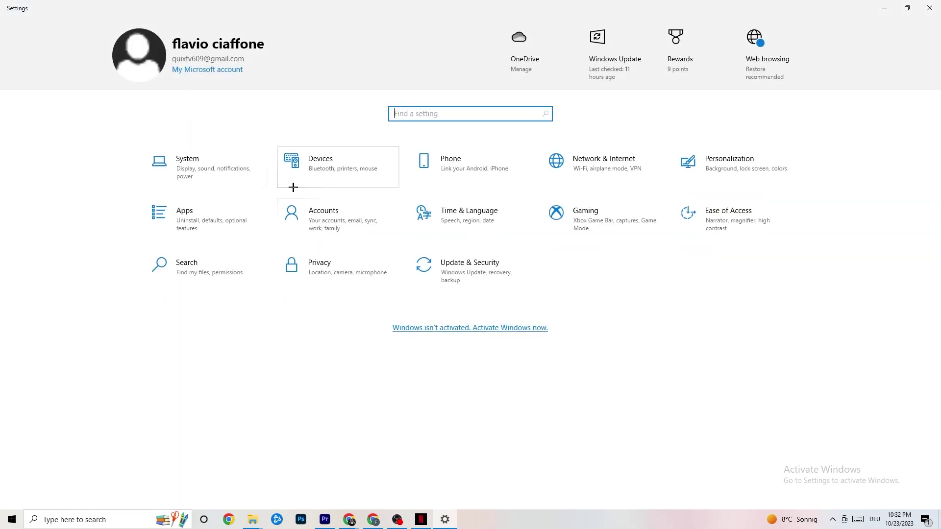
# Review the Captures and Game Mode pages of the Gaming settings, and return to the Settings home page.
pyautogui.click(627, 224)
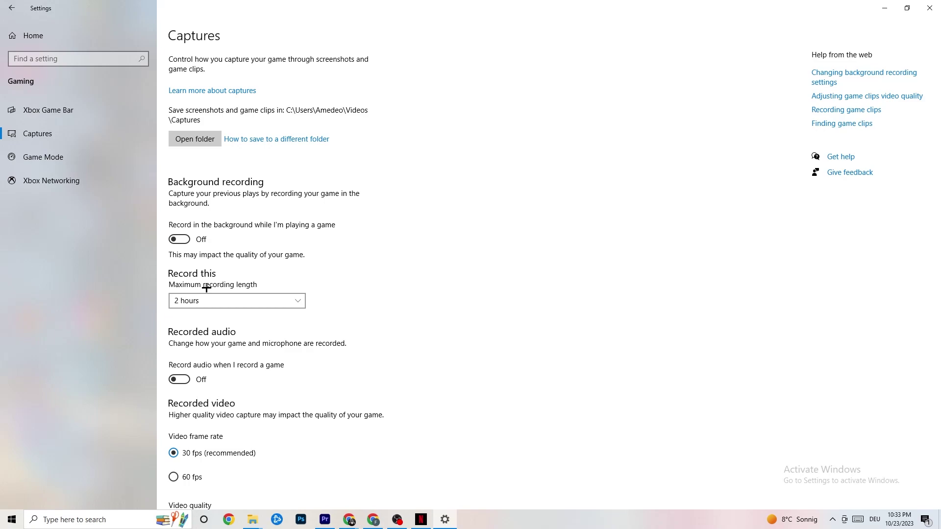
pyautogui.click(85, 157)
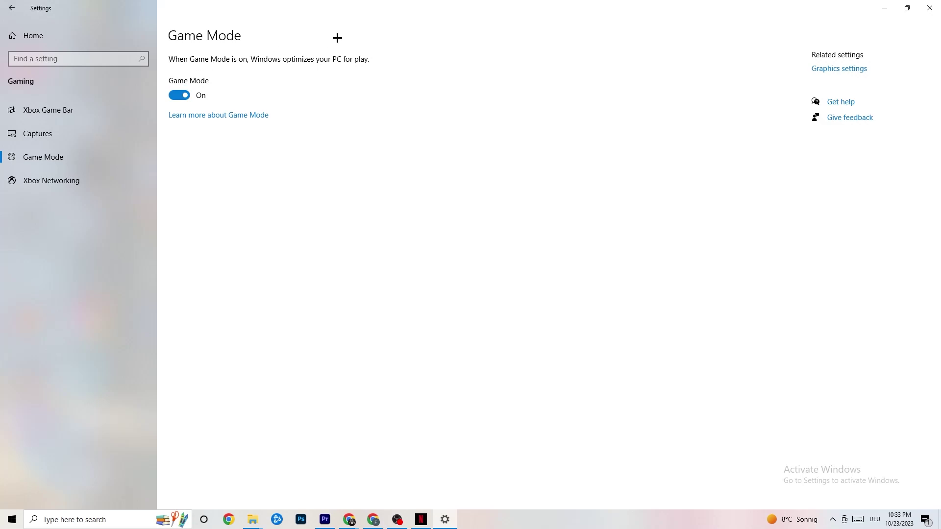
pyautogui.click(12, 8)
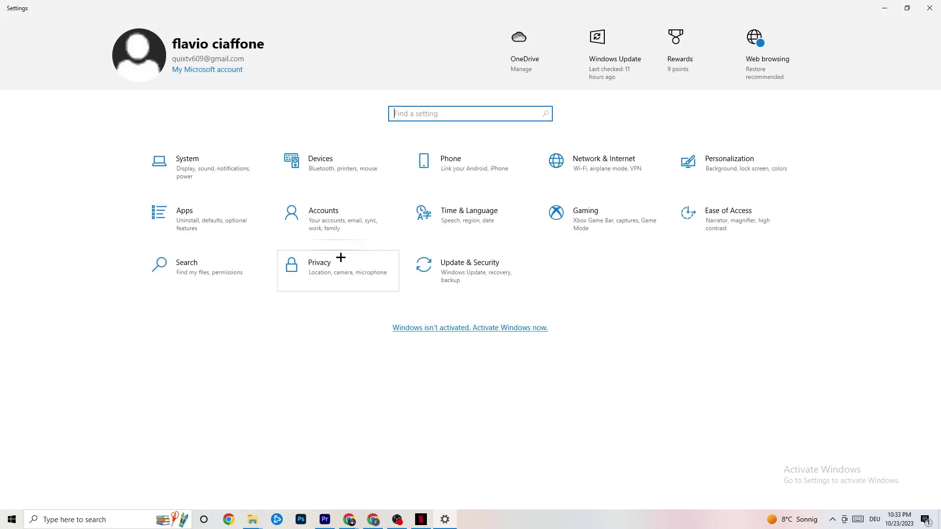
# Review the Troubleshoot and Windows Update pages under Update & Security, and close Settings.
pyautogui.click(493, 279)
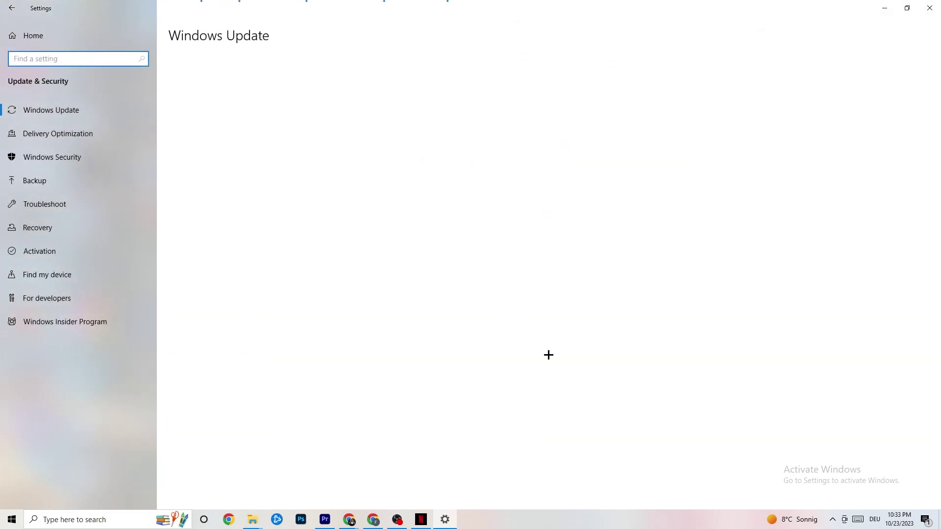
pyautogui.click(54, 201)
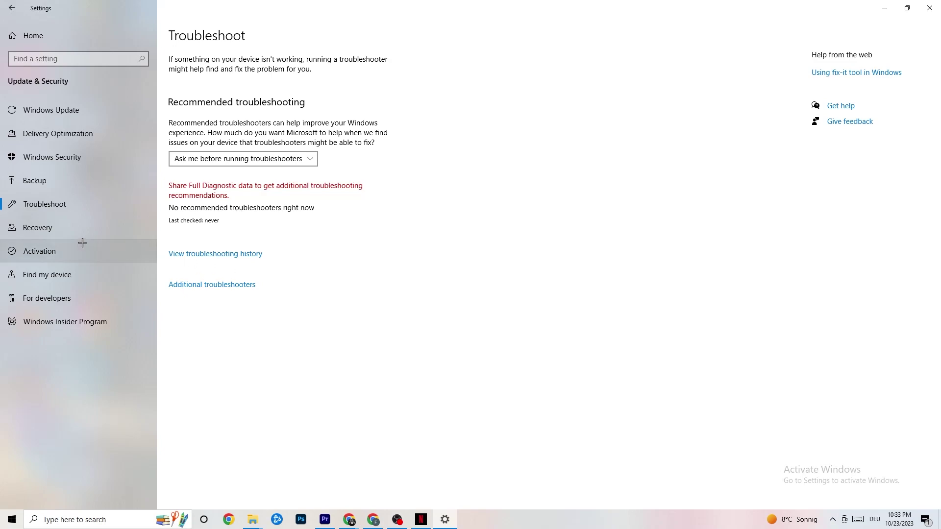
pyautogui.click(75, 111)
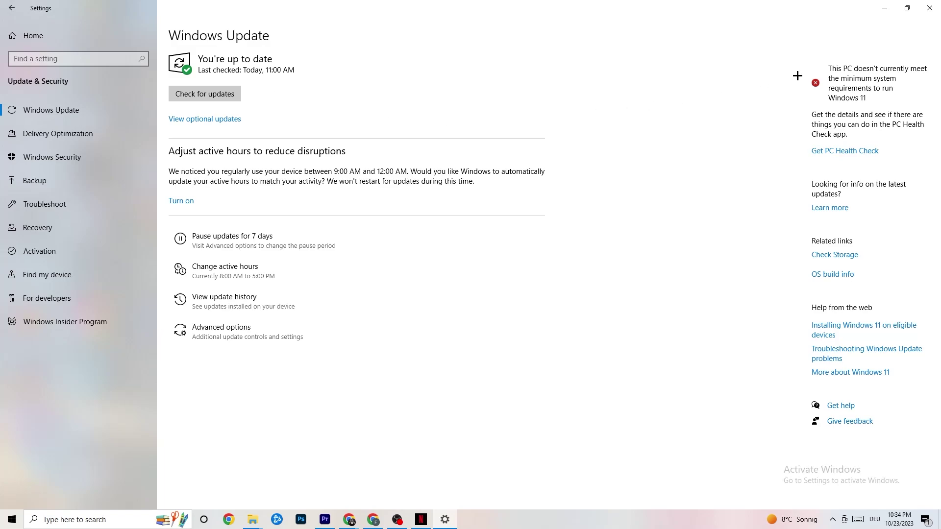
pyautogui.click(919, 11)
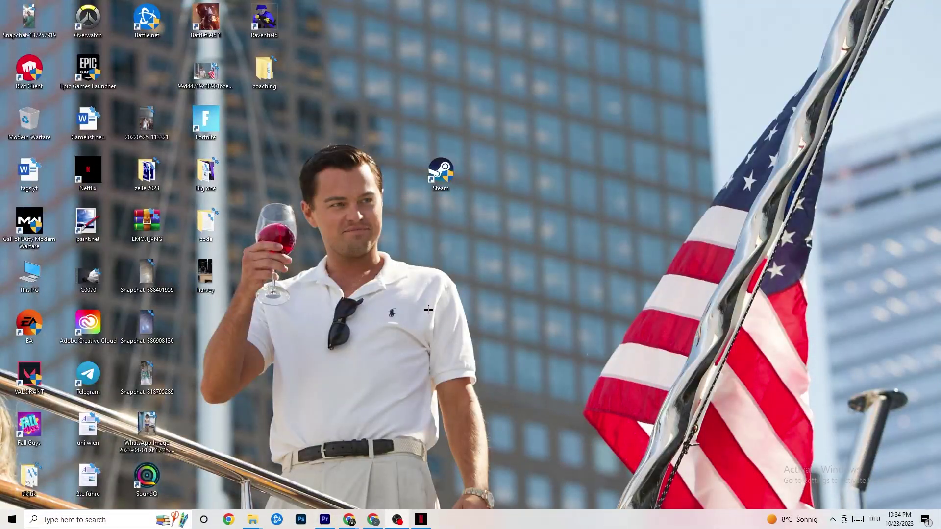